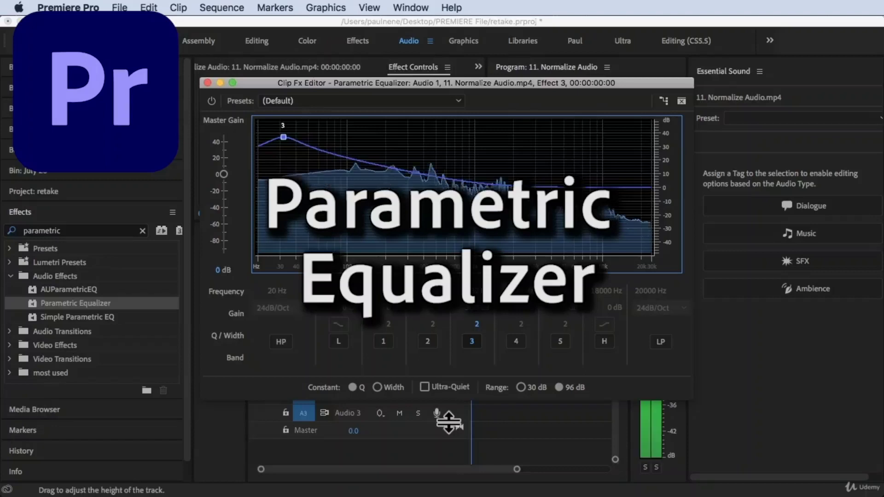
Drag band 3's boost up to about 7362 Hz at 38.9 dB, then close the editor
{"action": "mouse_move", "coordinate": [281, 134]}
{"action": "left_click_drag", "start_coordinate": [282, 134], "coordinate": [585, 134]}
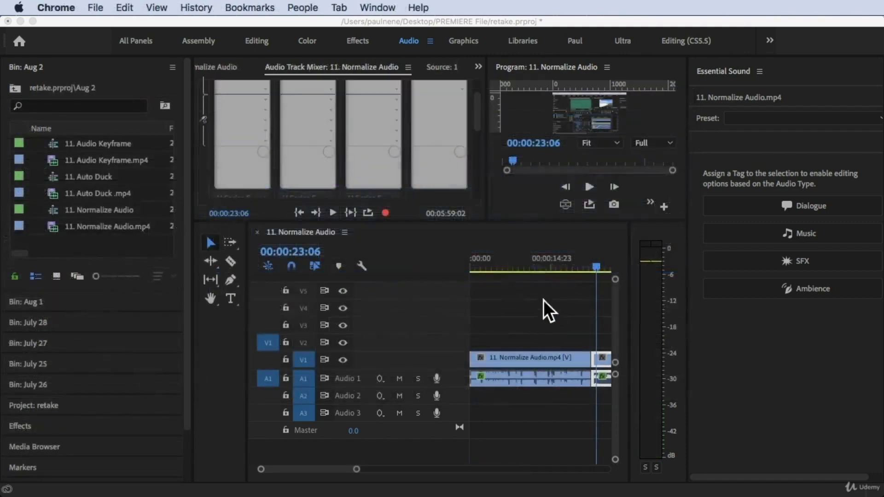
{"action": "left_click", "coordinate": [533, 261]}
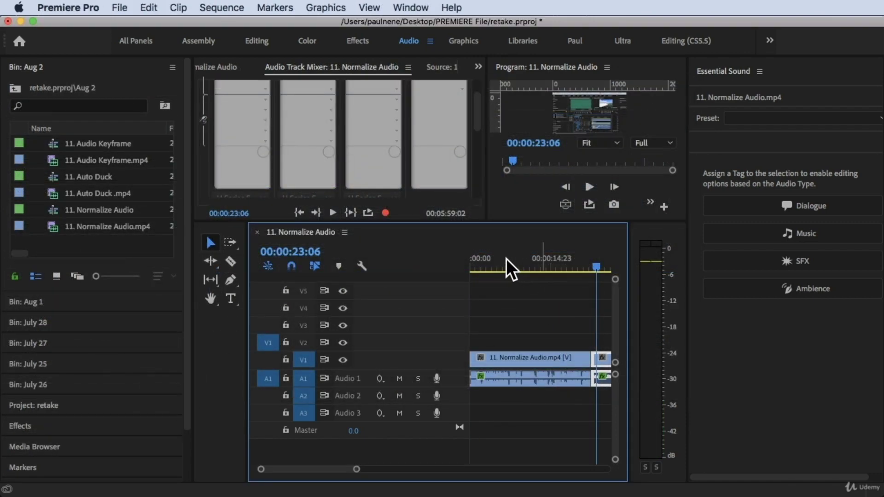
Play the sequence briefly from 00:00:00:00, then deselect the clips and collapse the Aug 2 bin
{"action": "left_click_drag", "start_coordinate": [508, 263], "coordinate": [464, 269]}
{"action": "key", "text": "space"}
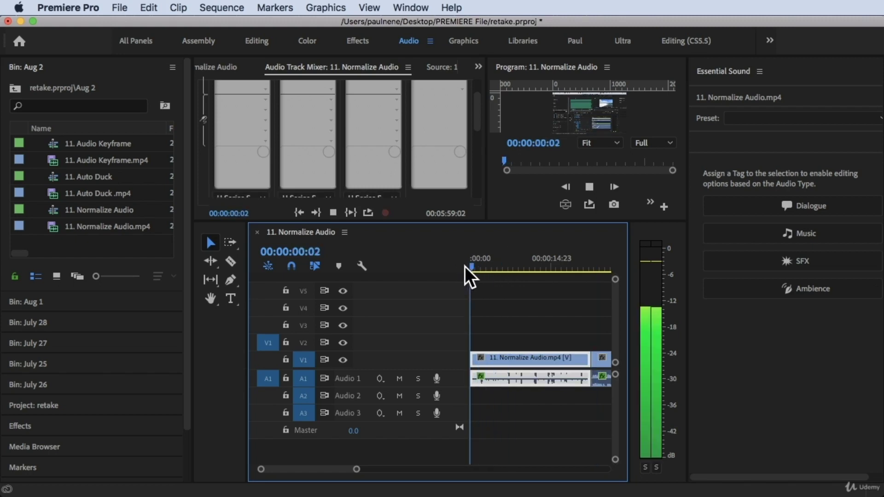
{"action": "key", "text": "space"}
{"action": "key", "text": "XF86AudioRaiseVolume"}
{"action": "key", "text": "XF86AudioRaiseVolume"}
{"action": "key", "text": "XF86AudioRaiseVolume"}
{"action": "key", "text": "XF86AudioRaiseVolume"}
{"action": "key", "text": "XF86AudioRaiseVolume"}
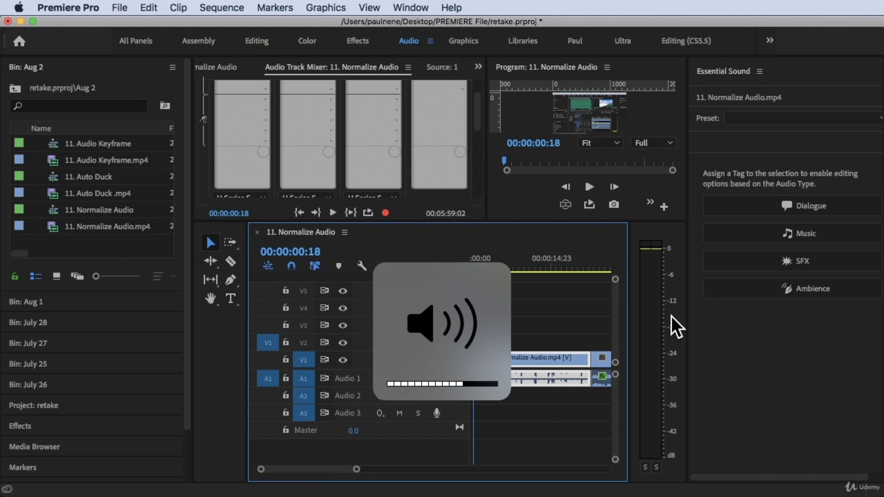
{"action": "left_click", "coordinate": [576, 305]}
{"action": "left_click", "coordinate": [179, 65]}
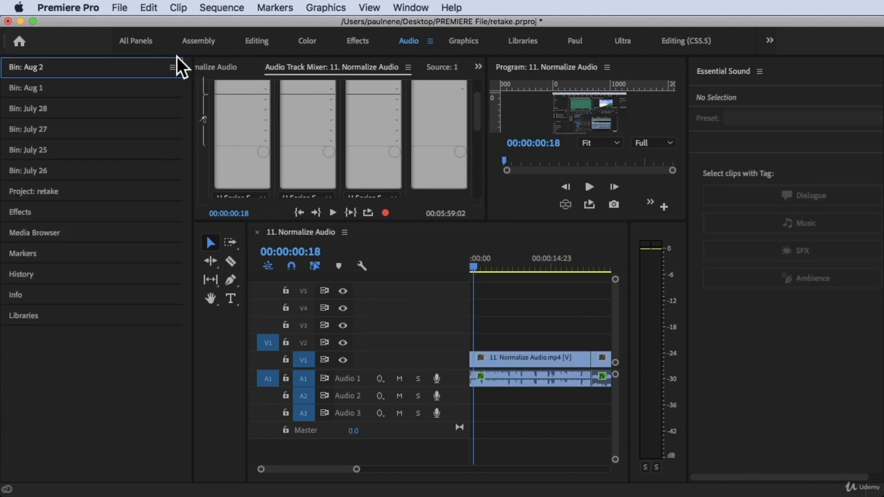
Replace the old hard limiter search in the Effects panel with 'parametric'
{"action": "left_click", "coordinate": [48, 211]}
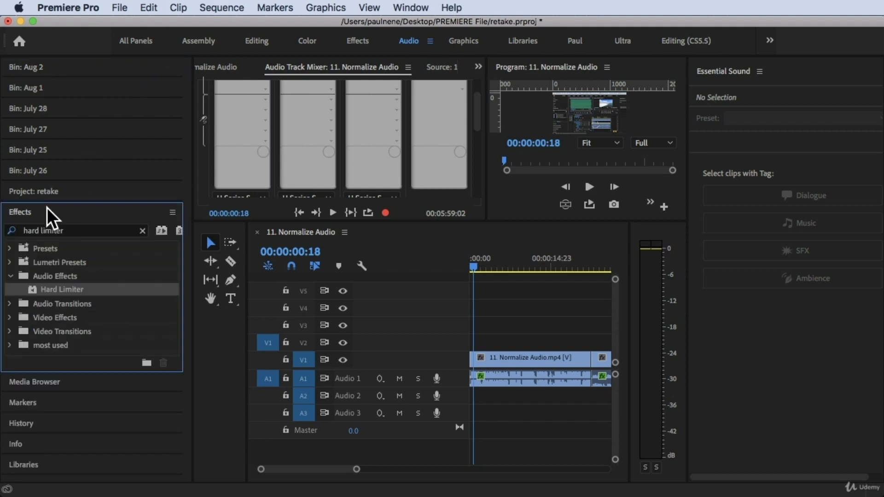
{"action": "left_click_drag", "start_coordinate": [79, 230], "coordinate": [7, 229]}
{"action": "key", "text": "BackSpace"}
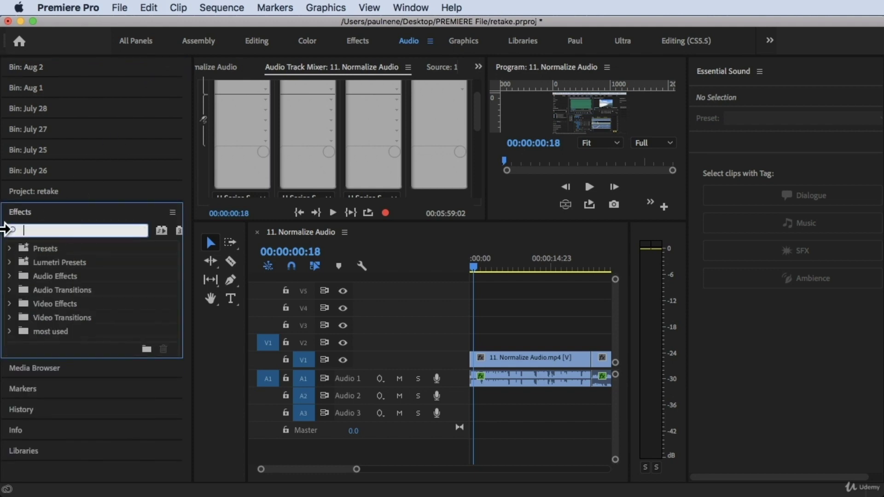
{"action": "type", "text": "pa"}
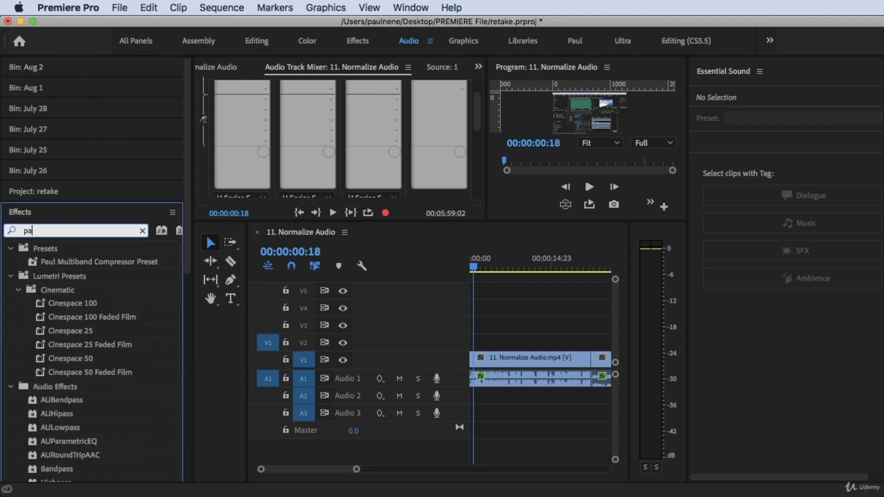
{"action": "type", "text": "rametric"}
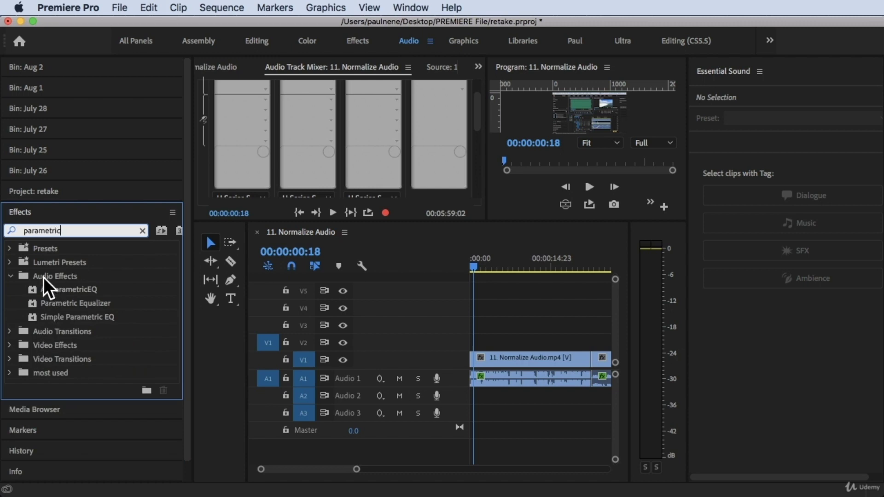
Drag Parametric Equalizer onto the Normalize Audio clip on A1 and select the clip
{"action": "left_click", "coordinate": [60, 304]}
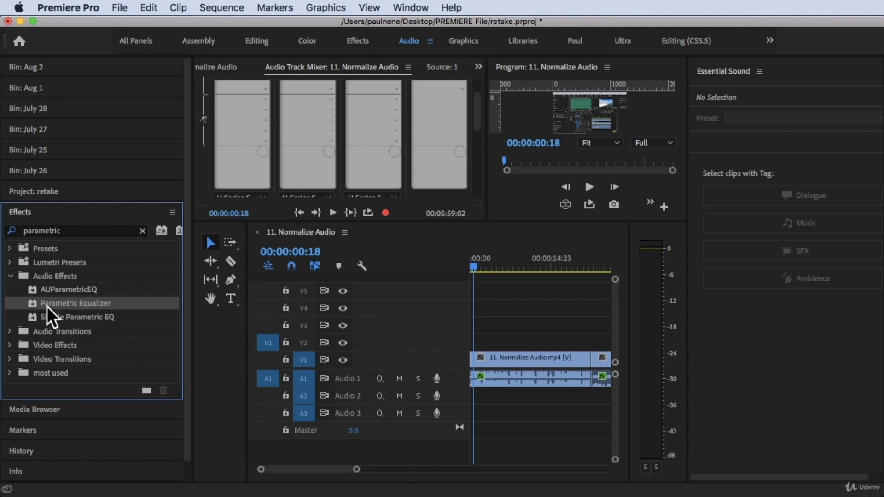
{"action": "left_click_drag", "start_coordinate": [69, 303], "coordinate": [480, 371]}
{"action": "left_click_drag", "start_coordinate": [83, 303], "coordinate": [499, 382]}
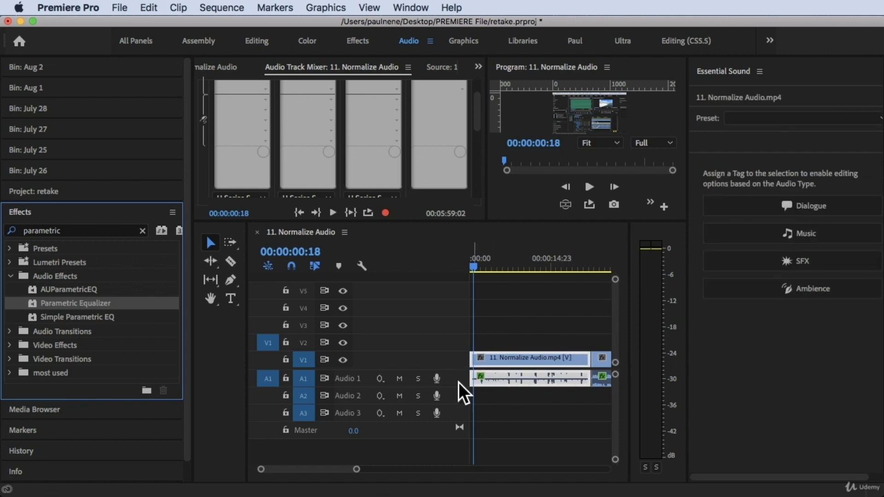
{"action": "left_click", "coordinate": [512, 379]}
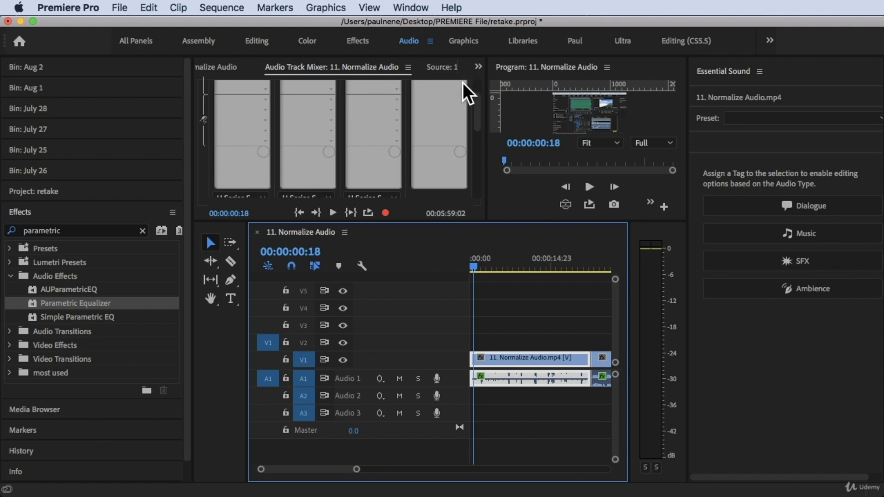
Show Effect Controls and locate the Parametric Equalizer in the clip's effects list
{"action": "left_click", "coordinate": [479, 67]}
{"action": "left_click", "coordinate": [512, 128]}
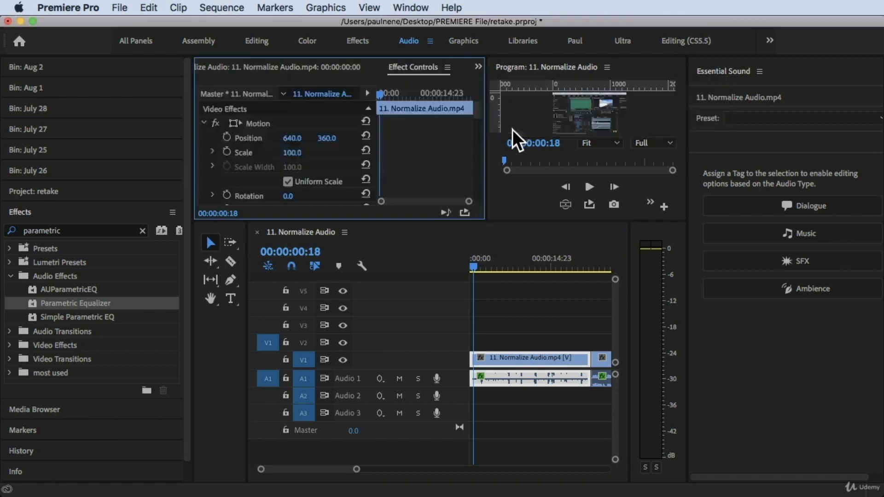
{"action": "scroll", "coordinate": [270, 168], "scroll_direction": "down", "scroll_amount": 10}
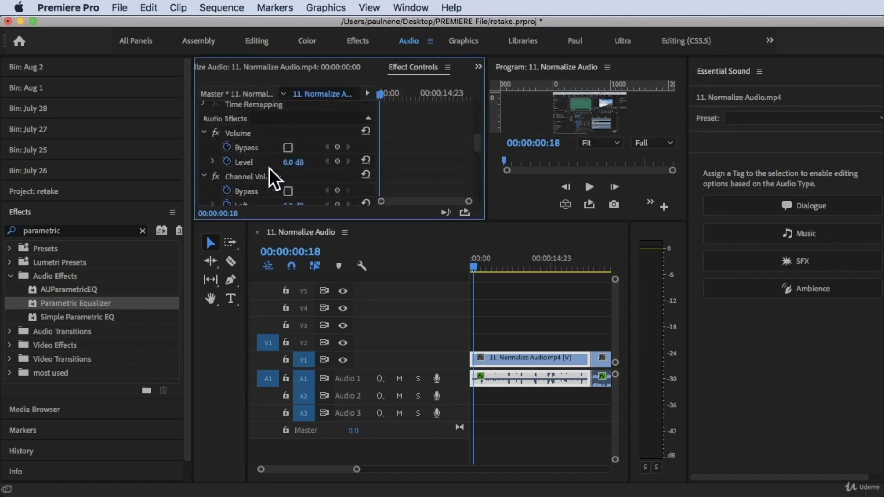
{"action": "scroll", "coordinate": [269, 167], "scroll_direction": "down", "scroll_amount": 6}
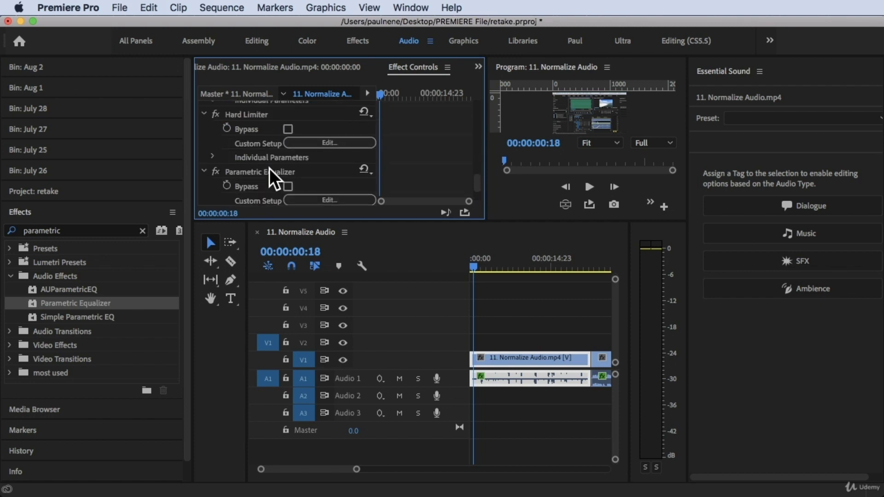
{"action": "left_click", "coordinate": [259, 172]}
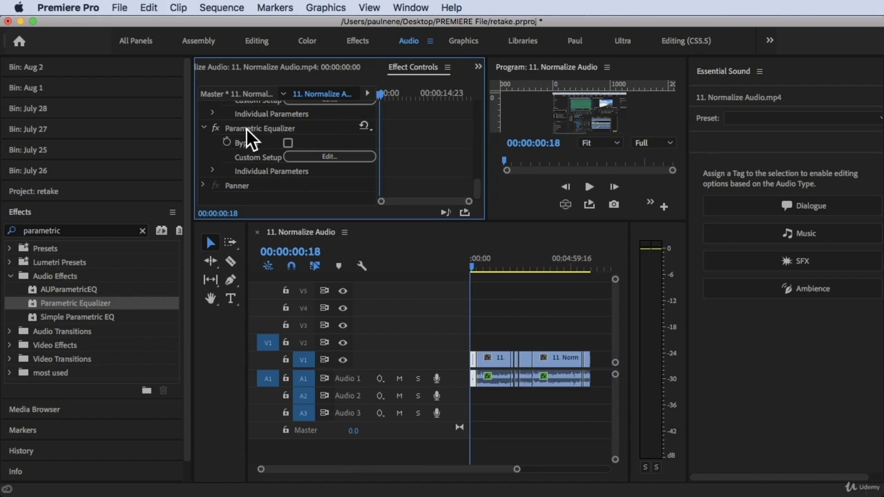
{"action": "scroll", "coordinate": [247, 128], "scroll_direction": "up", "scroll_amount": 3}
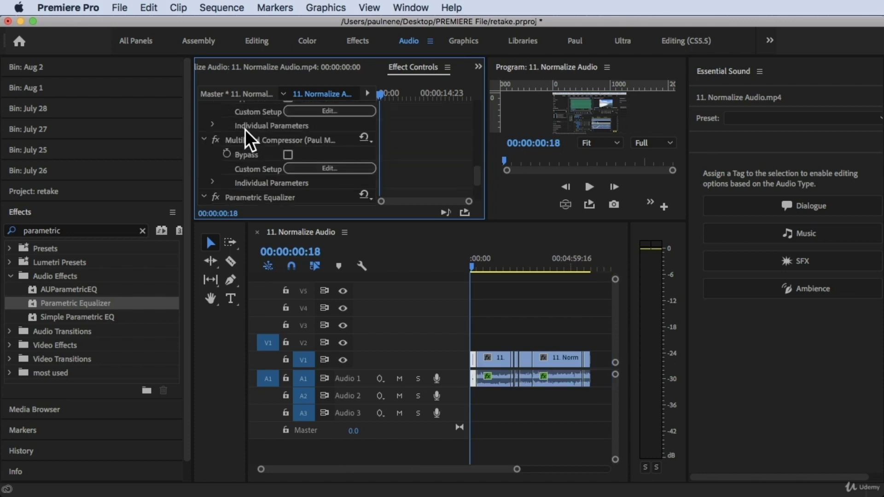
Delete the Multiband Compressor and DeNoise effects from the clip
{"action": "left_click", "coordinate": [247, 141]}
{"action": "key", "text": "Delete"}
{"action": "scroll", "coordinate": [246, 142], "scroll_direction": "up", "scroll_amount": 2}
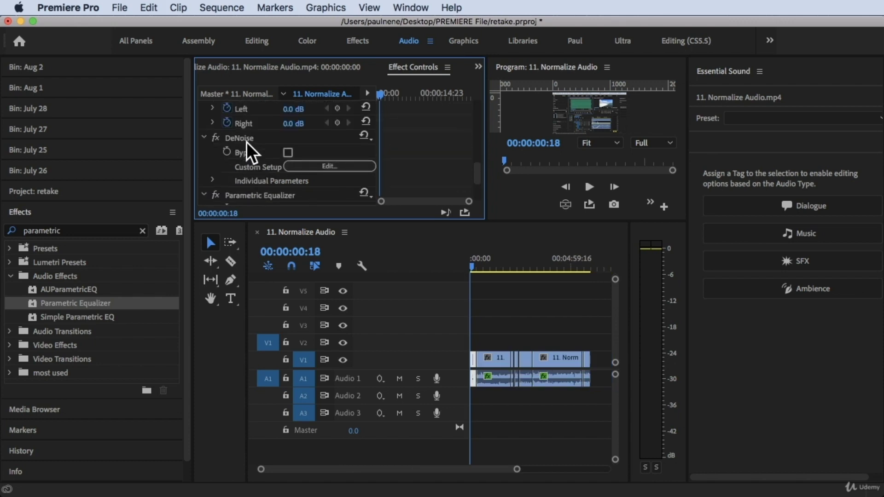
{"action": "left_click", "coordinate": [239, 140]}
{"action": "key", "text": "Delete"}
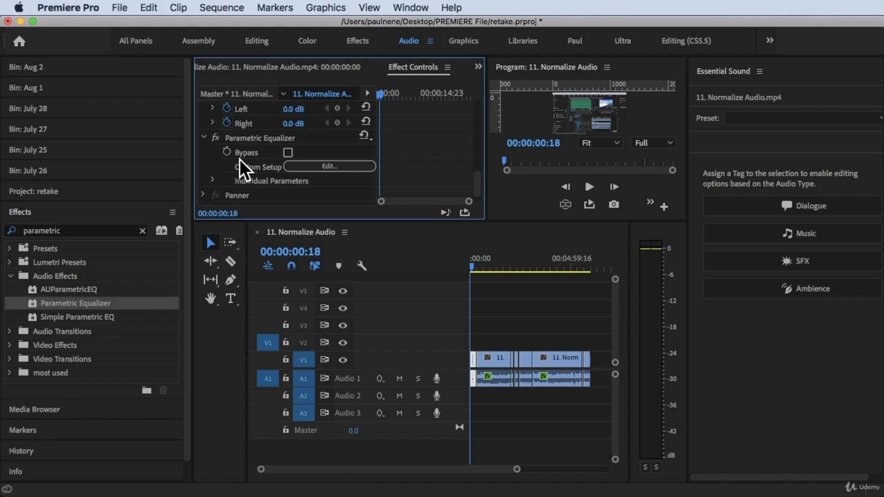
Open the Parametric Equalizer's Custom Setup editor
{"action": "scroll", "coordinate": [240, 159], "scroll_direction": "up", "scroll_amount": 1}
{"action": "left_click", "coordinate": [237, 150]}
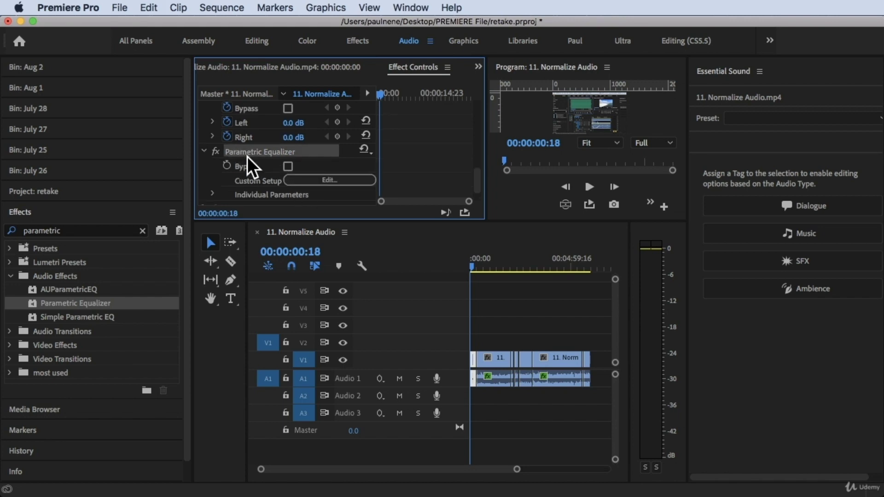
{"action": "left_click", "coordinate": [329, 180]}
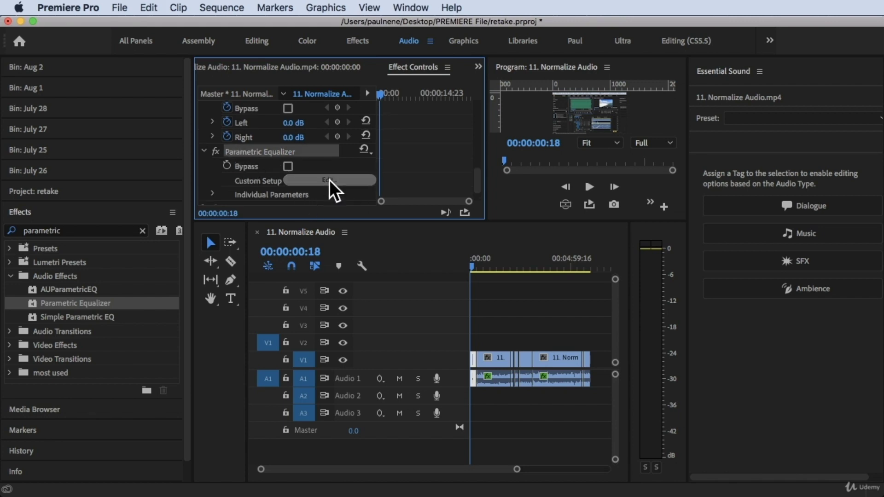
Nudge the Clip Fx Editor window up and start playback to show the live spectrum
{"action": "mouse_move", "coordinate": [416, 104]}
{"action": "left_mouse_down"}
{"action": "mouse_move", "coordinate": [448, 100]}
{"action": "mouse_move", "coordinate": [404, 87]}
{"action": "mouse_move", "coordinate": [419, 87]}
{"action": "left_mouse_up"}
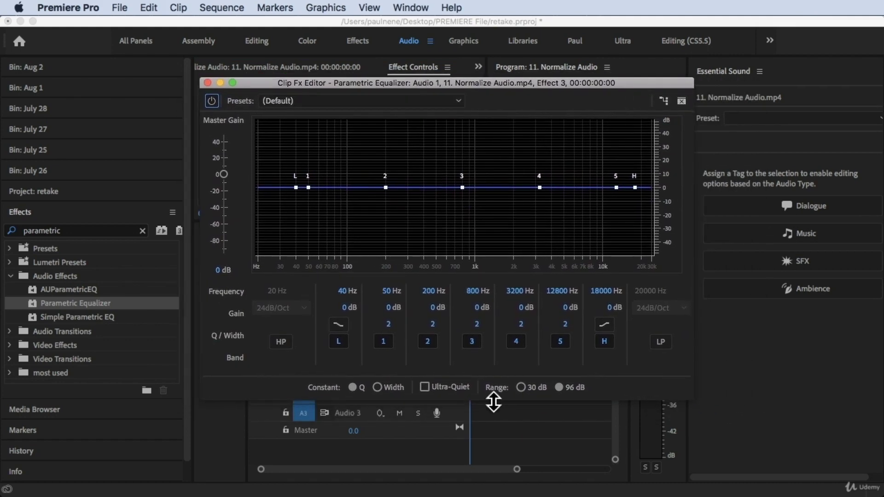
{"action": "key", "text": "space"}
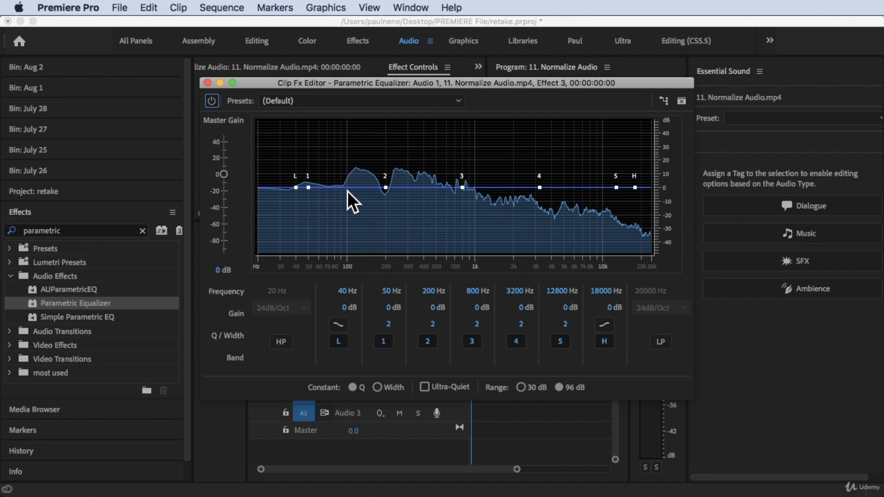
Disable the low shelf, bands 1, 2, 4, 5 and high shelf, leaving band 3 at 800 Hz
{"action": "mouse_move", "coordinate": [386, 188]}
{"action": "left_mouse_down"}
{"action": "mouse_move", "coordinate": [392, 166]}
{"action": "mouse_move", "coordinate": [388, 219]}
{"action": "mouse_move", "coordinate": [384, 152]}
{"action": "mouse_move", "coordinate": [387, 187]}
{"action": "left_mouse_up"}
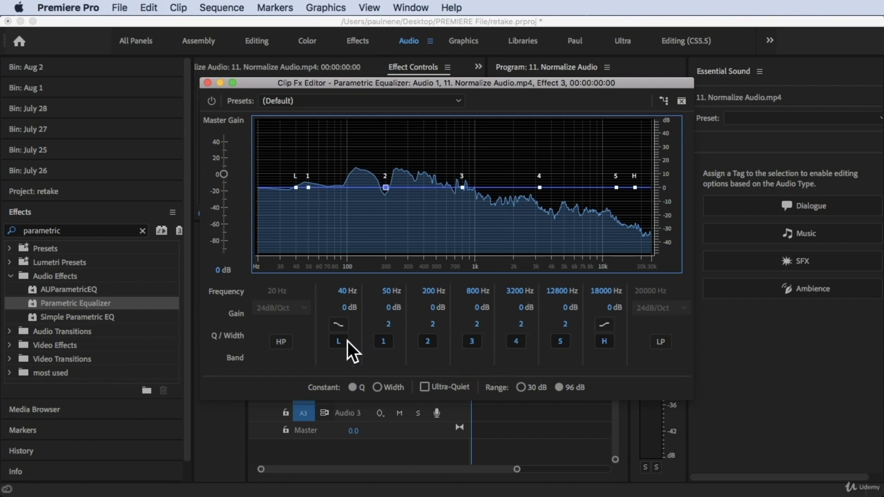
{"action": "left_click", "coordinate": [385, 342]}
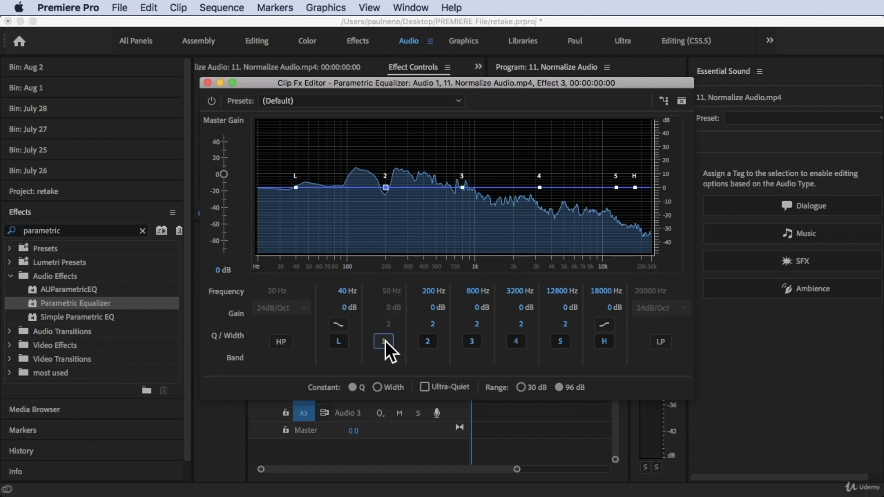
{"action": "left_click", "coordinate": [428, 343]}
{"action": "left_click", "coordinate": [516, 342]}
{"action": "left_click", "coordinate": [560, 344]}
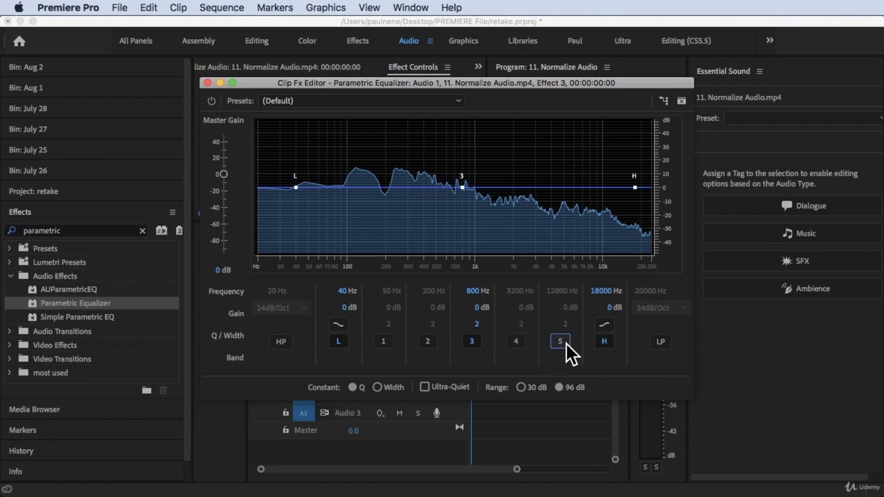
{"action": "left_click", "coordinate": [599, 343]}
{"action": "left_click", "coordinate": [336, 343]}
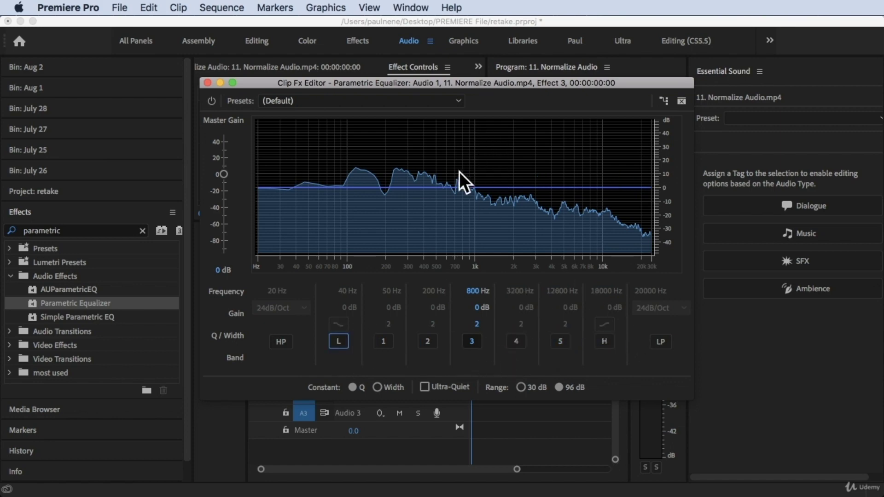
Sweep band 3 from a high boost down to a -44 dB cut at 42 Hz, playing to listen
{"action": "left_click_drag", "start_coordinate": [460, 184], "coordinate": [483, 186]}
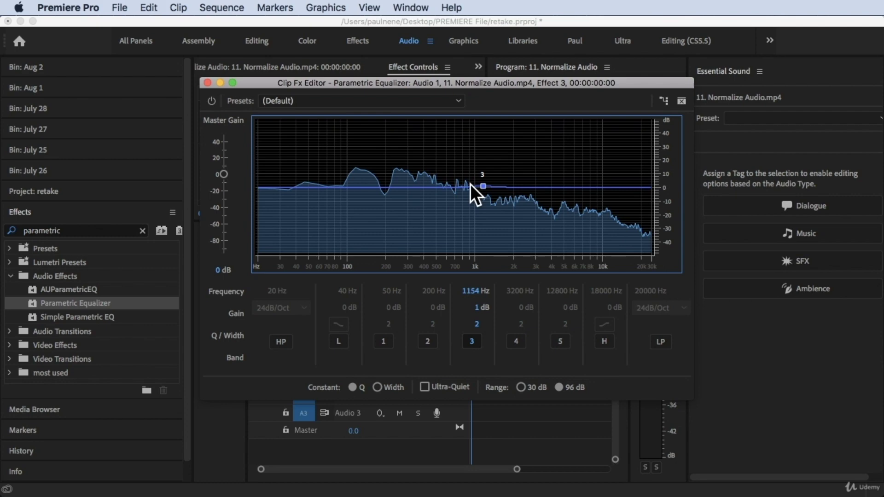
{"action": "left_click_drag", "start_coordinate": [483, 186], "coordinate": [621, 135]}
{"action": "key", "text": "space"}
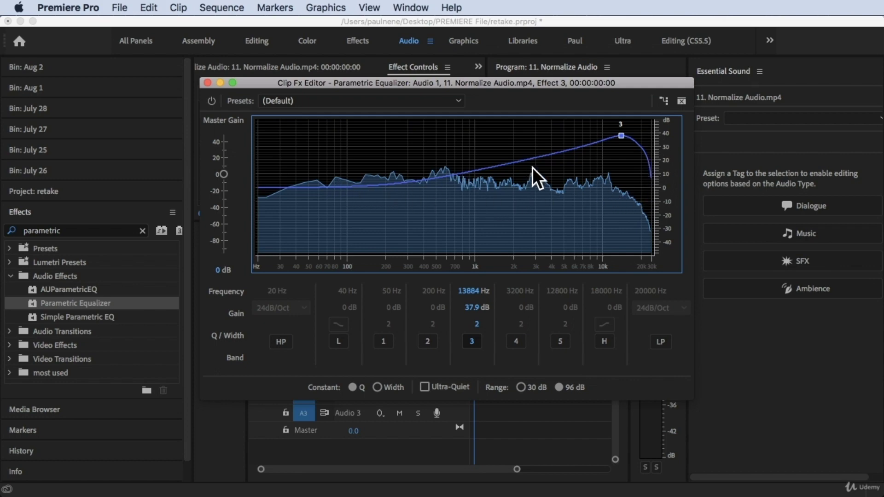
{"action": "left_click_drag", "start_coordinate": [619, 142], "coordinate": [256, 214]}
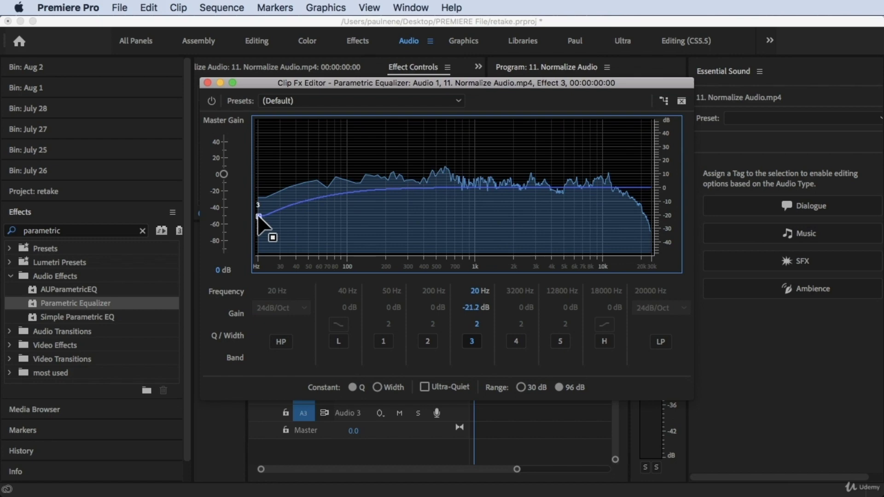
{"action": "key", "text": "space"}
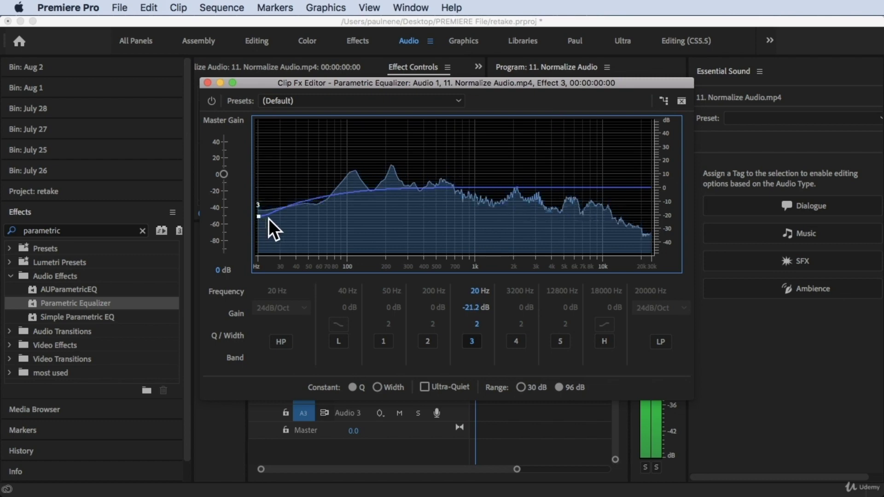
{"action": "left_click_drag", "start_coordinate": [259, 216], "coordinate": [648, 227]}
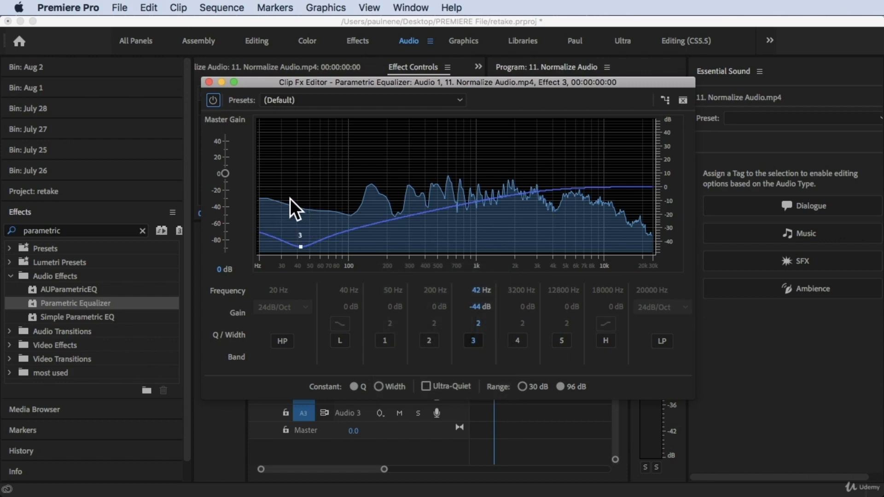
Sweep band 3 through mid and low frequencies, settling on a -37.4 dB cut at 172 Hz
{"action": "mouse_move", "coordinate": [301, 247]}
{"action": "left_mouse_down"}
{"action": "mouse_move", "coordinate": [300, 212]}
{"action": "mouse_move", "coordinate": [301, 242]}
{"action": "left_mouse_up"}
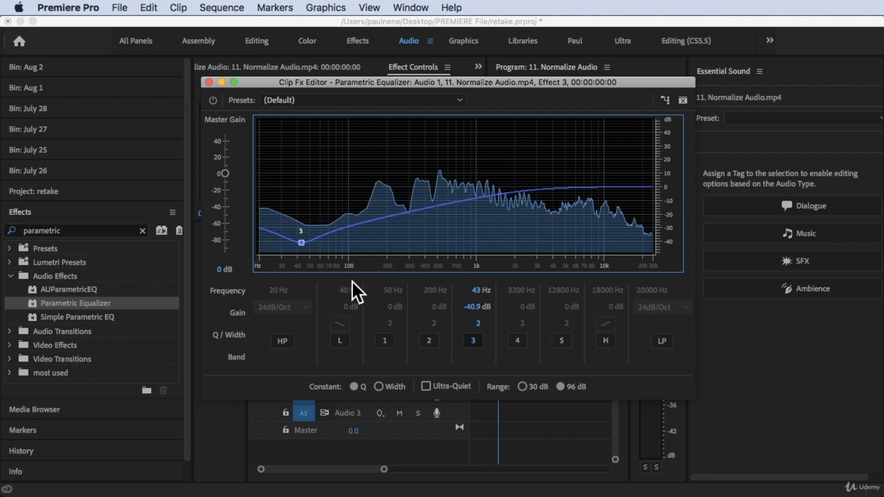
{"action": "left_click_drag", "start_coordinate": [305, 244], "coordinate": [297, 186]}
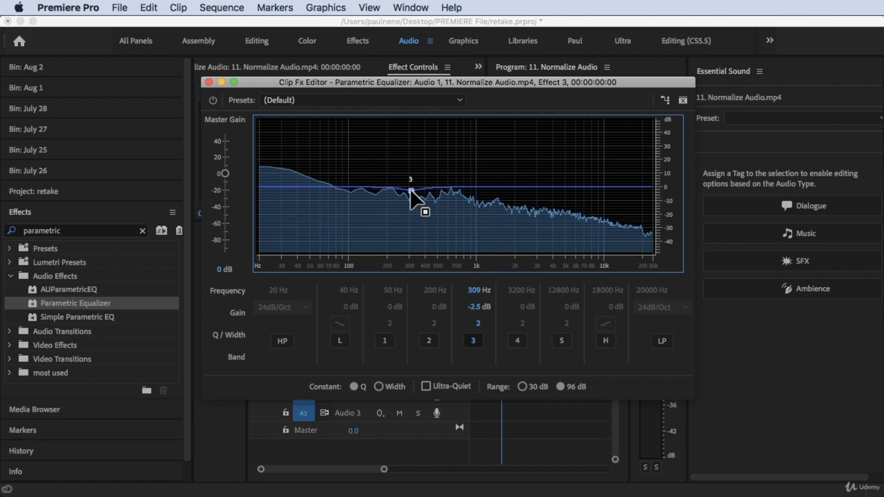
{"action": "left_click_drag", "start_coordinate": [411, 189], "coordinate": [407, 227]}
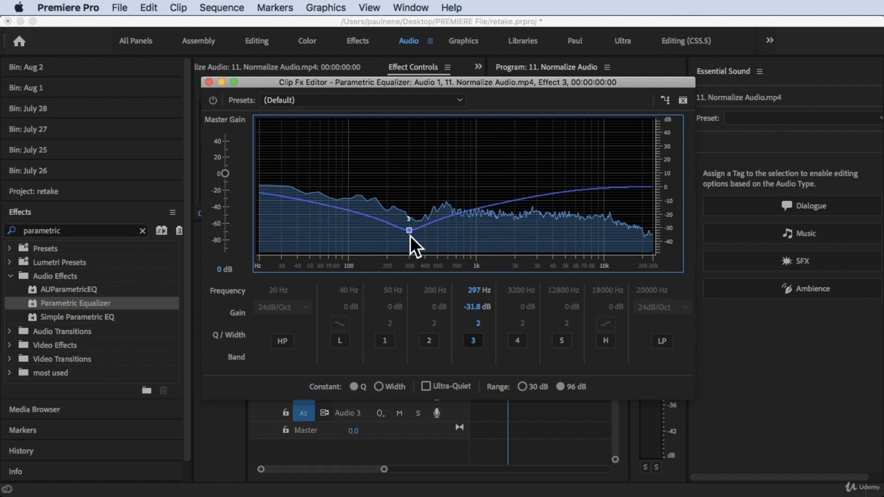
{"action": "left_click_drag", "start_coordinate": [409, 230], "coordinate": [537, 197]}
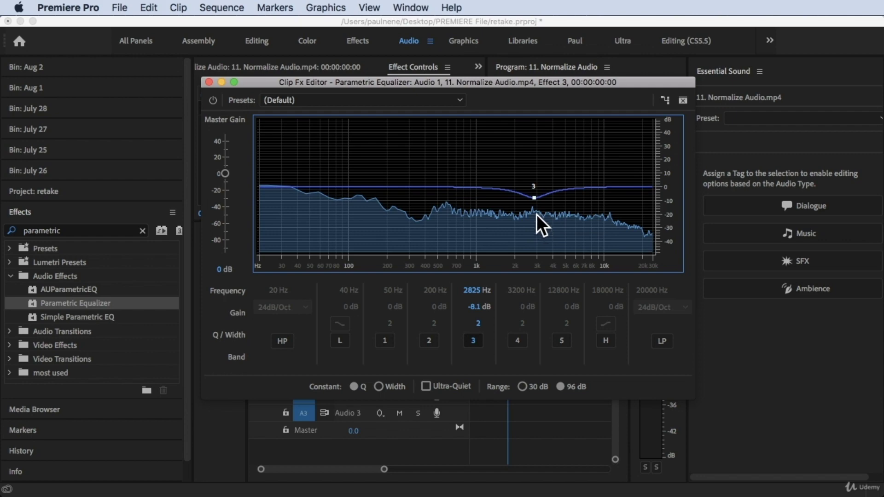
{"action": "left_click_drag", "start_coordinate": [535, 199], "coordinate": [541, 238]}
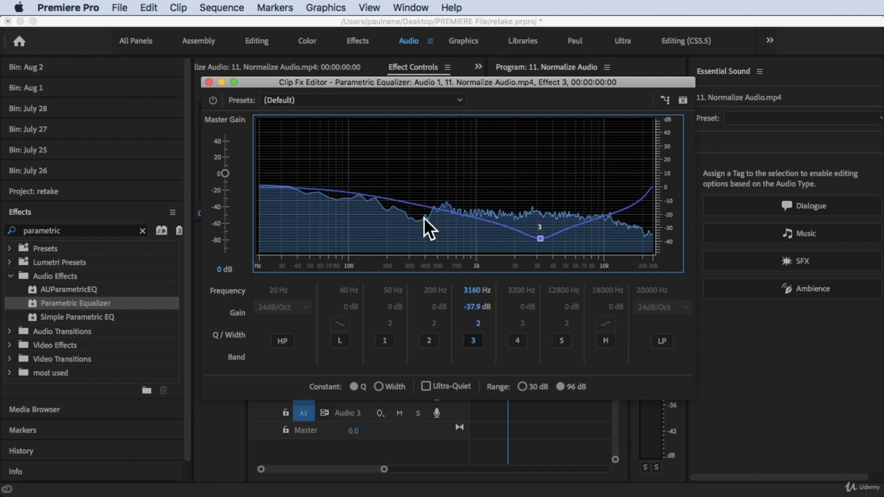
{"action": "key", "text": "space"}
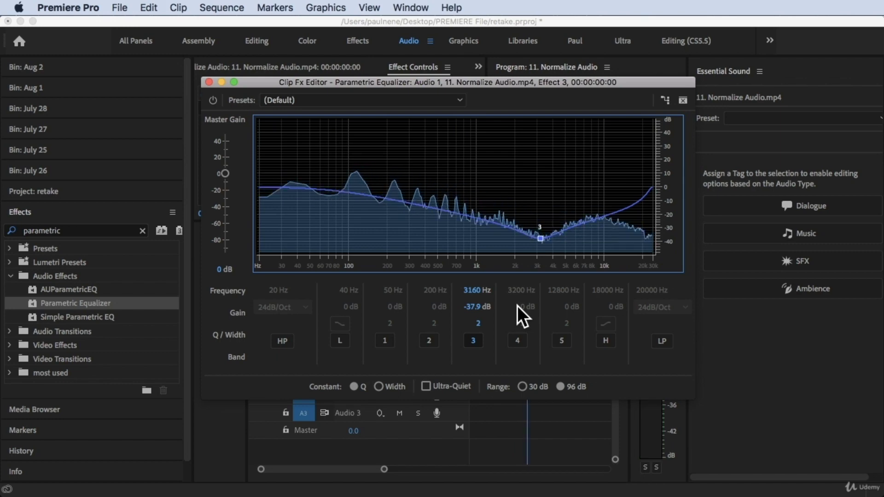
{"action": "left_click_drag", "start_coordinate": [541, 238], "coordinate": [259, 233]}
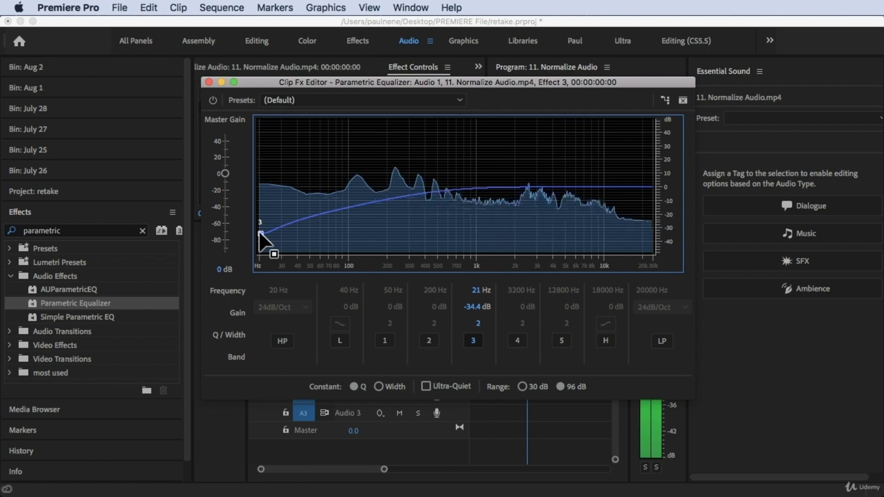
{"action": "left_click_drag", "start_coordinate": [260, 234], "coordinate": [380, 238]}
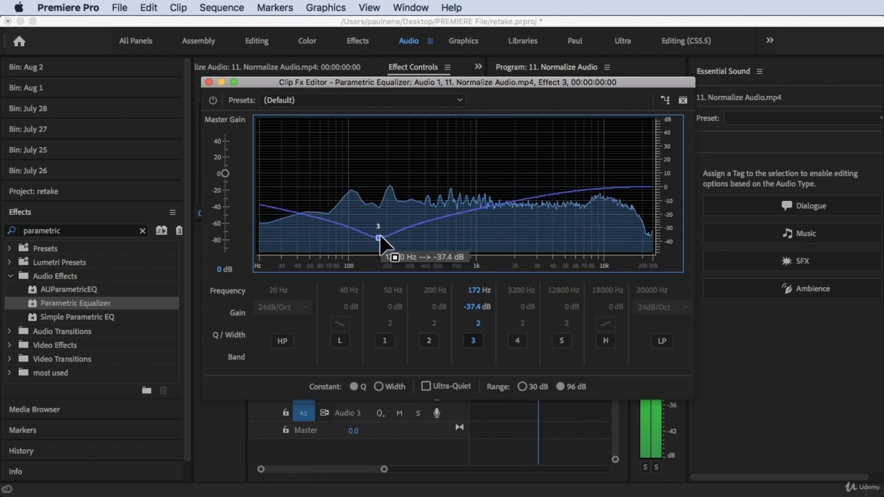
Close the equalizer editor, undo the last timeline edit and extend the clip's end
{"action": "key", "text": "super+w"}
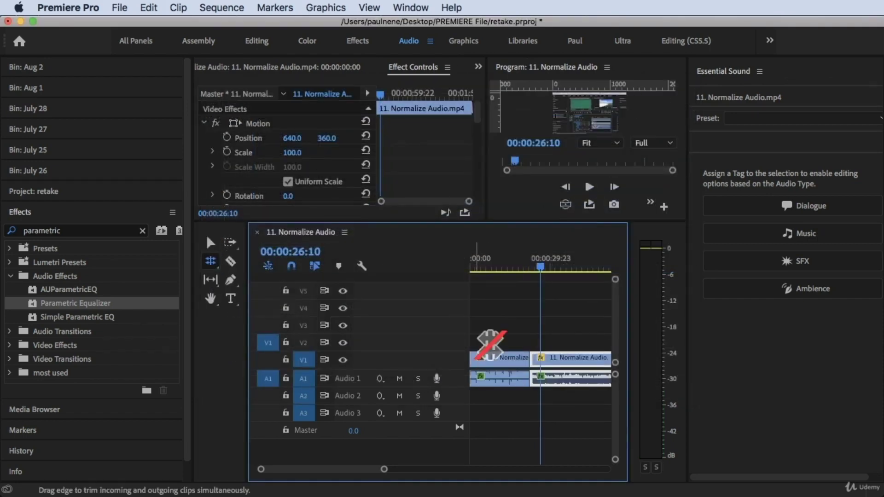
{"action": "key", "text": "Delete"}
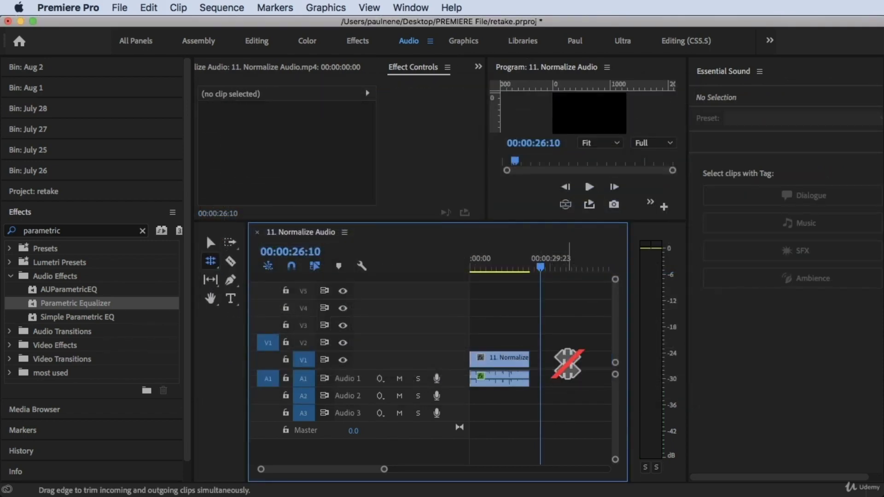
{"action": "key", "text": "v"}
{"action": "left_click_drag", "start_coordinate": [532, 369], "coordinate": [599, 369]}
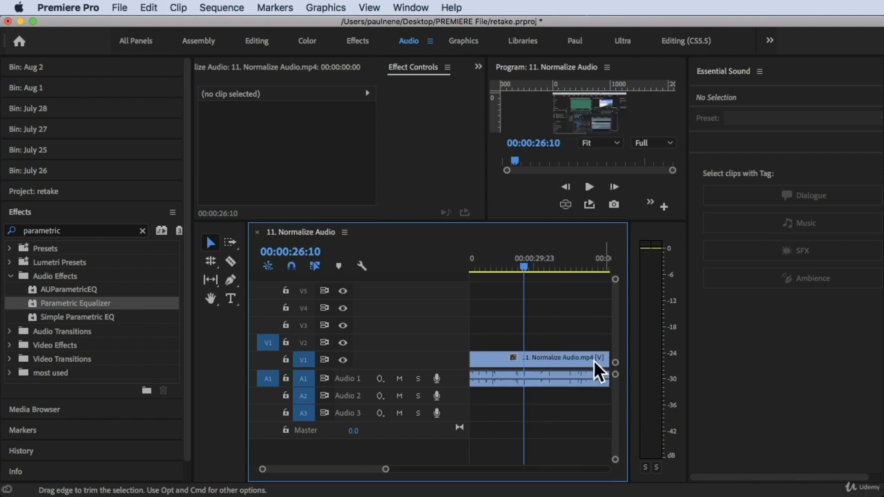
{"action": "left_click_drag", "start_coordinate": [532, 261], "coordinate": [488, 260]}
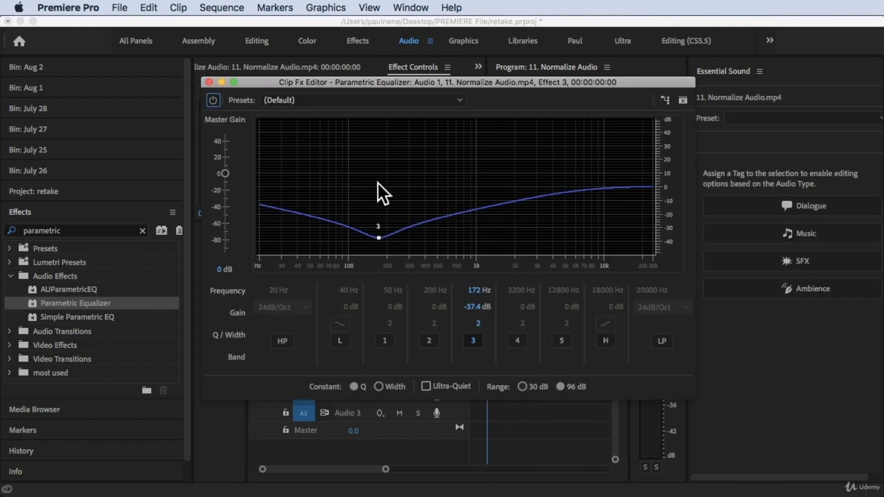
Move band 3 to a -25.3 dB cut near 13713 Hz while playing, then show the presets
{"action": "left_click_drag", "start_coordinate": [379, 238], "coordinate": [621, 218]}
{"action": "key", "text": "space"}
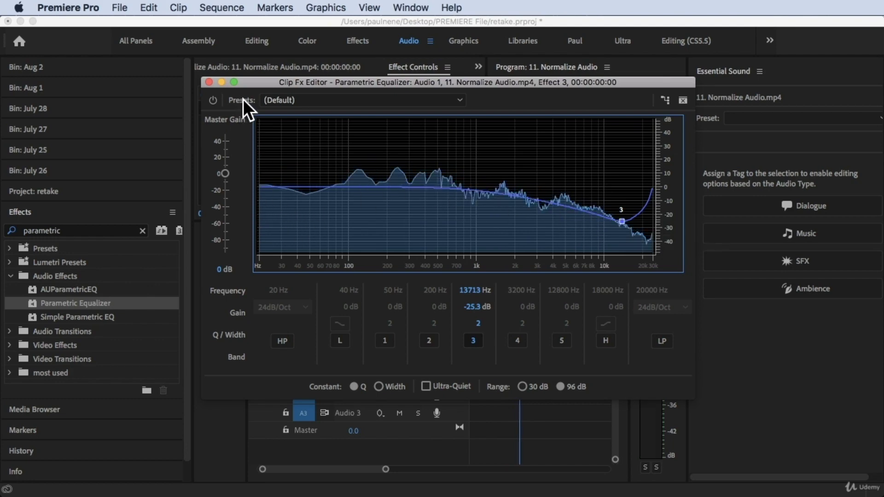
{"action": "left_click", "coordinate": [282, 100]}
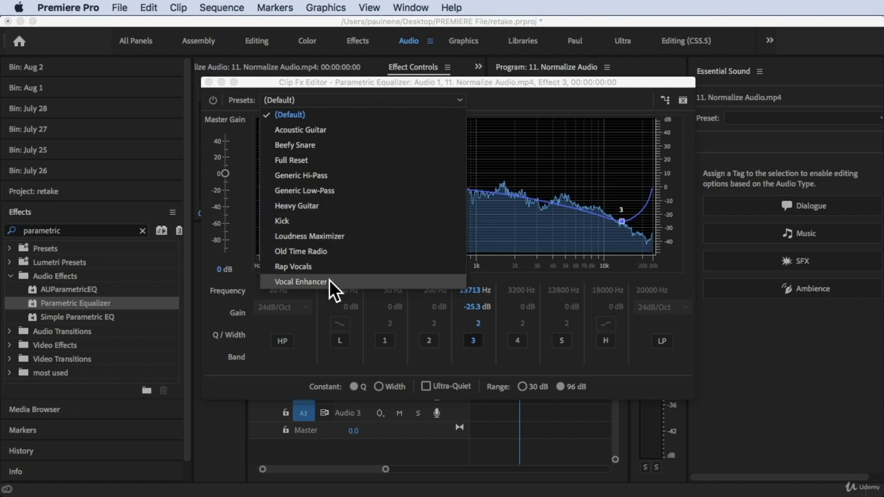
Choose Vocal Enhancer, giving a 13.9 dB high shelf and a -3 dB dip at 316 Hz
{"action": "left_click", "coordinate": [300, 283]}
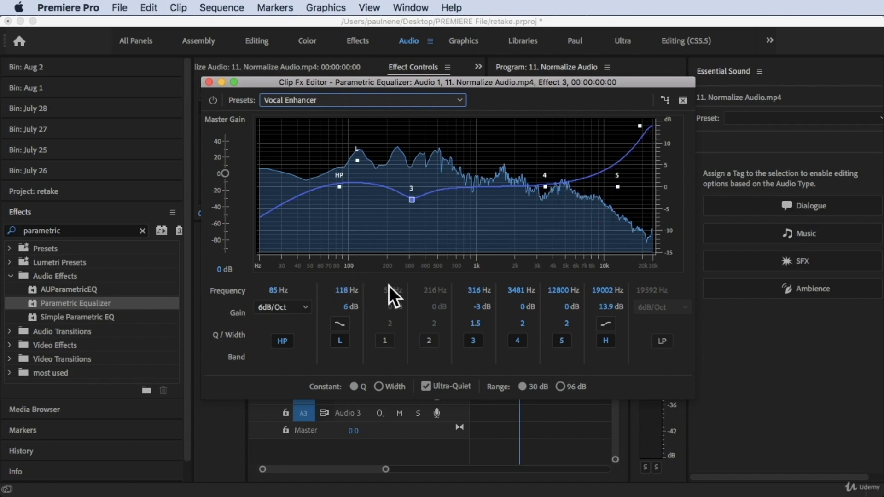
Play the clip, then move the high-pass to 85 Hz and return the low shelf to 118 Hz, 6 dB
{"action": "key", "text": "space"}
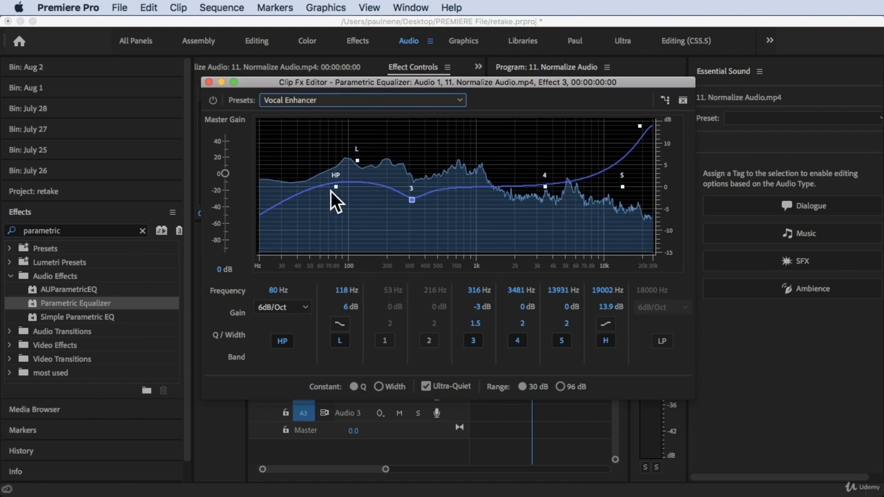
{"action": "left_click_drag", "start_coordinate": [332, 187], "coordinate": [330, 209]}
{"action": "left_click_drag", "start_coordinate": [357, 160], "coordinate": [354, 196]}
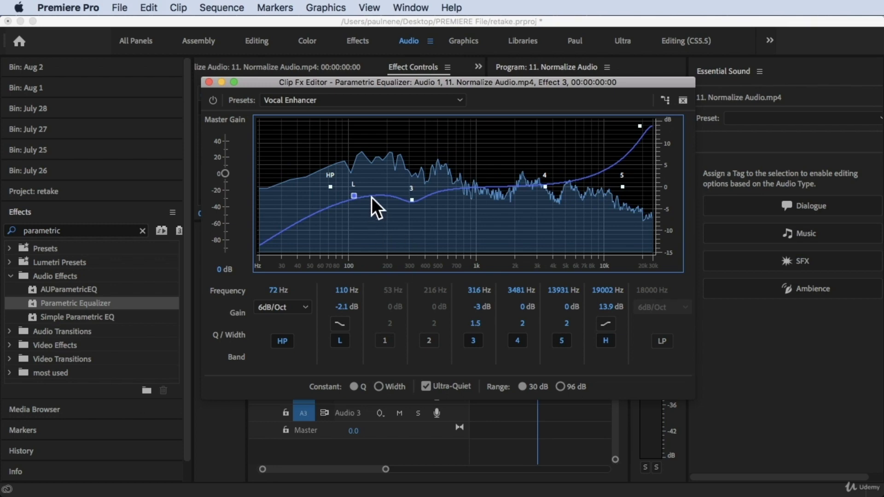
{"action": "left_click_drag", "start_coordinate": [353, 196], "coordinate": [353, 192]}
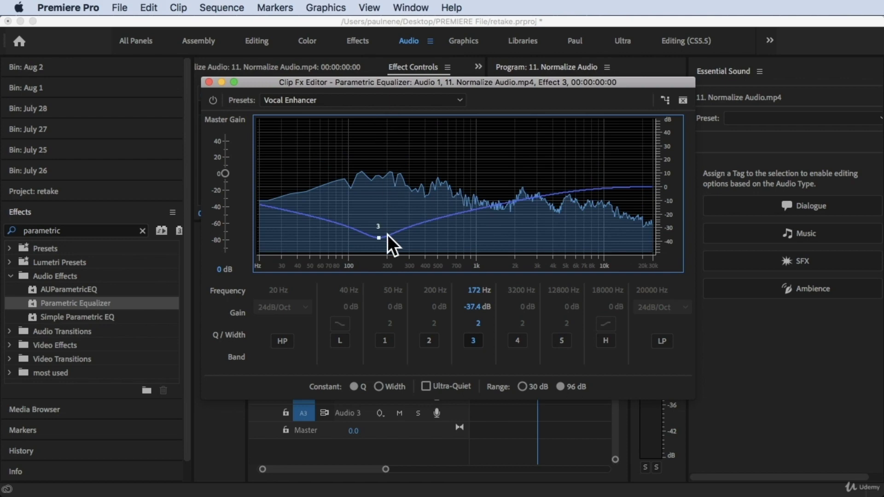
Raise band 3 into an 18.7 dB low-frequency boost and fine-tune its frequency
{"action": "mouse_move", "coordinate": [377, 234]}
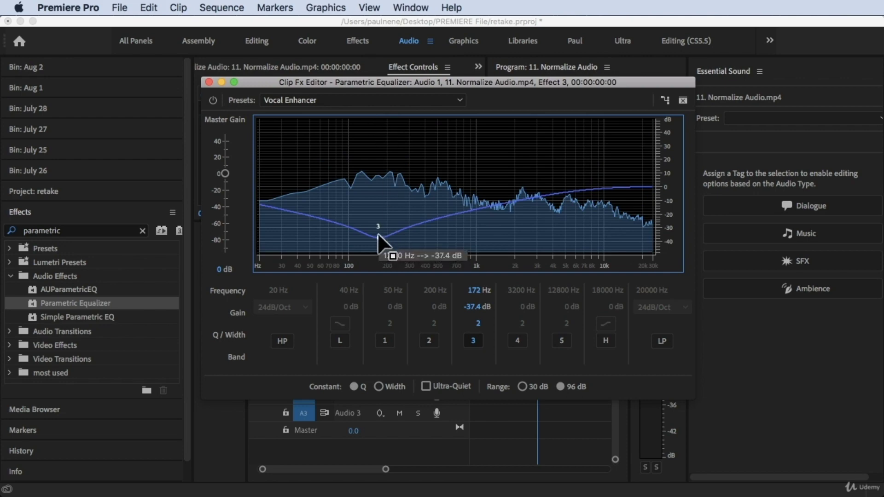
{"action": "left_click_drag", "start_coordinate": [377, 233], "coordinate": [319, 181]}
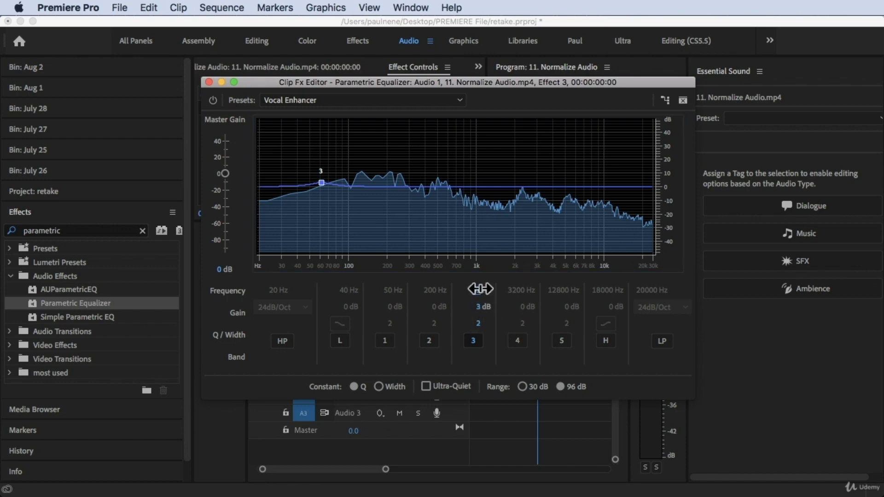
{"action": "left_click_drag", "start_coordinate": [479, 291], "coordinate": [582, 299]}
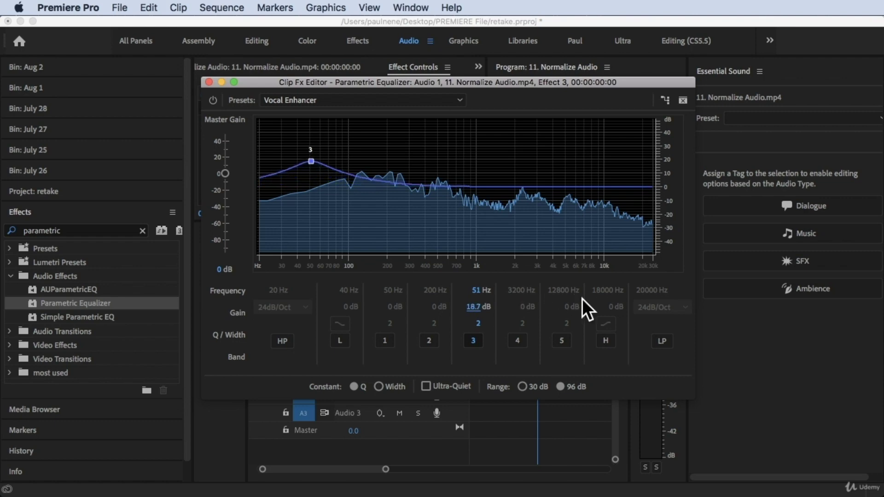
Pull band 3 down into a -24.4 dB cut at 53 Hz
{"action": "left_click", "coordinate": [310, 163]}
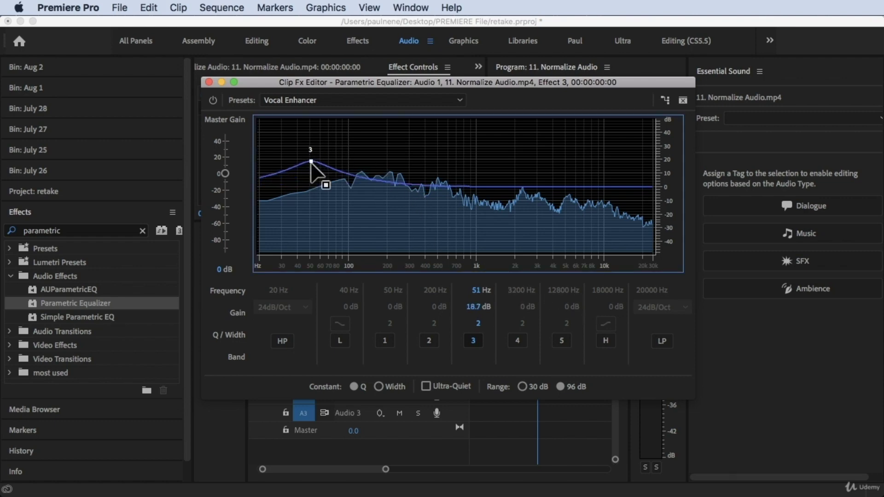
{"action": "left_click_drag", "start_coordinate": [311, 162], "coordinate": [313, 225]}
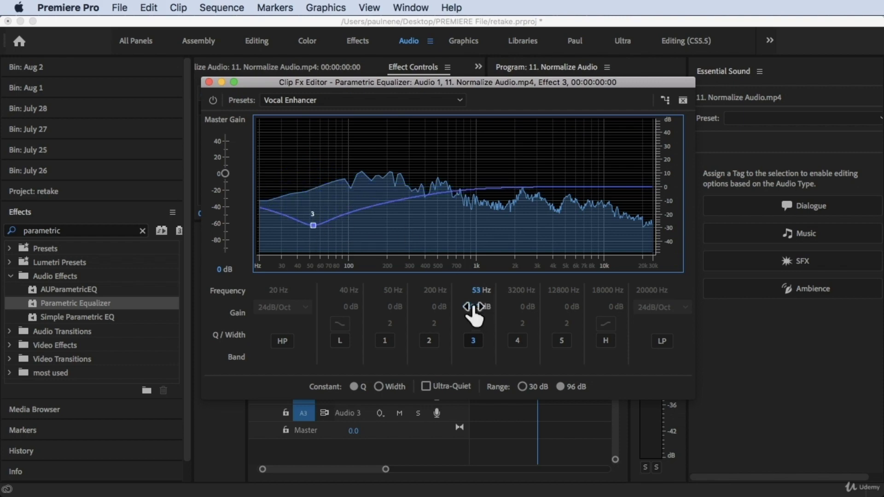
{"action": "mouse_move", "coordinate": [473, 307]}
{"action": "left_mouse_down"}
{"action": "mouse_move", "coordinate": [545, 306]}
{"action": "mouse_move", "coordinate": [312, 302]}
{"action": "mouse_move", "coordinate": [482, 301]}
{"action": "mouse_move", "coordinate": [473, 299]}
{"action": "left_mouse_up"}
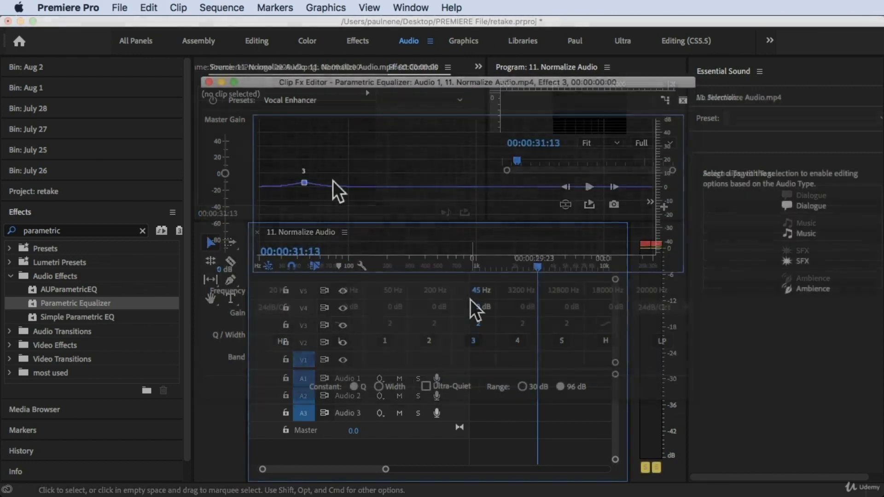